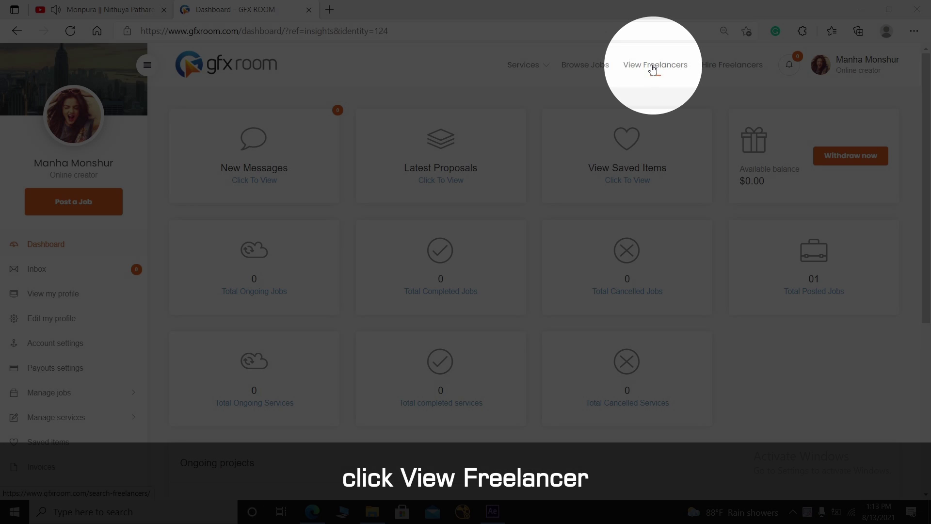
# Open the freelancer directory and filter for New Rising Talent at $5–$10 per hour
pyautogui.click(652, 70)
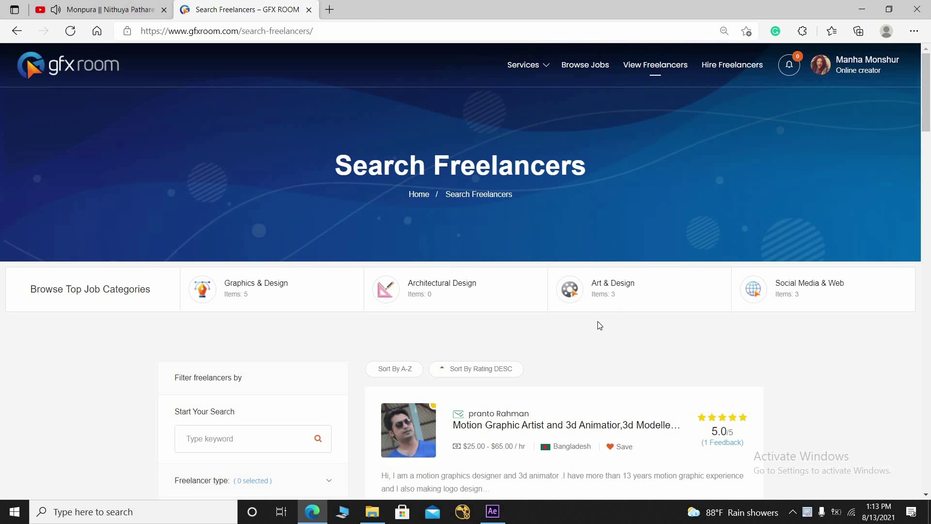
pyautogui.scroll(-3, 686, 355)
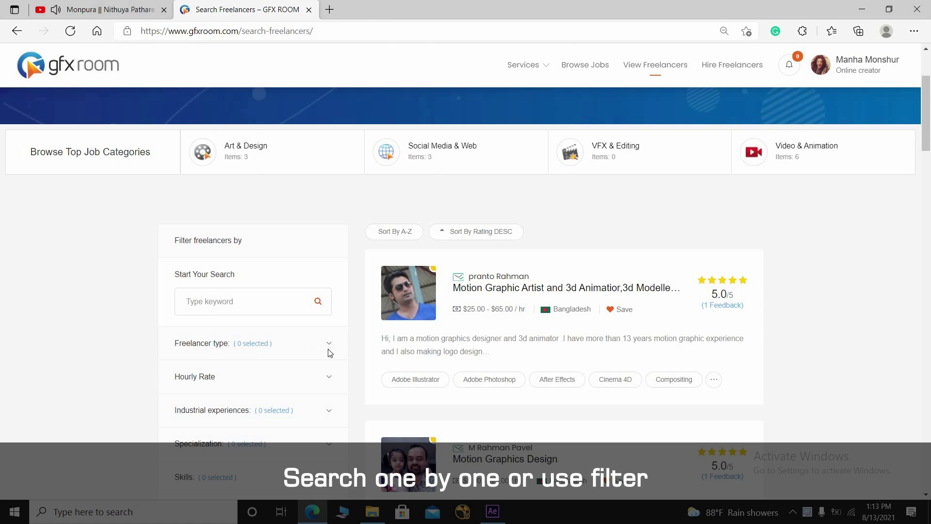
pyautogui.scroll(-3, 330, 291)
pyautogui.click(330, 209)
pyautogui.click(201, 261)
pyautogui.click(328, 305)
pyautogui.click(179, 342)
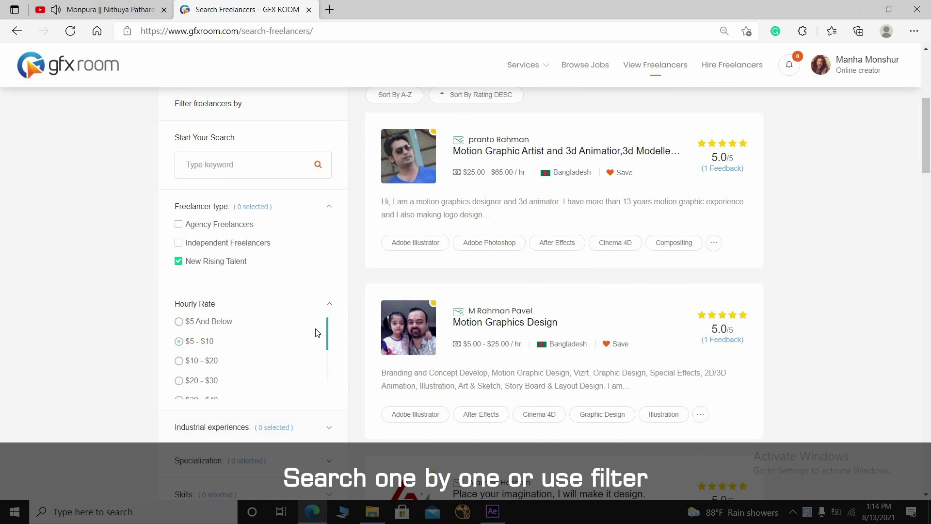
# Add the After Effects skill and Conversational English filters, then apply all filters
pyautogui.scroll(-3, 339, 315)
pyautogui.click(329, 294)
pyautogui.scroll(-4, 317, 305)
pyautogui.scroll(1, 272, 267)
pyautogui.scroll(-2, 238, 243)
pyautogui.click(329, 153)
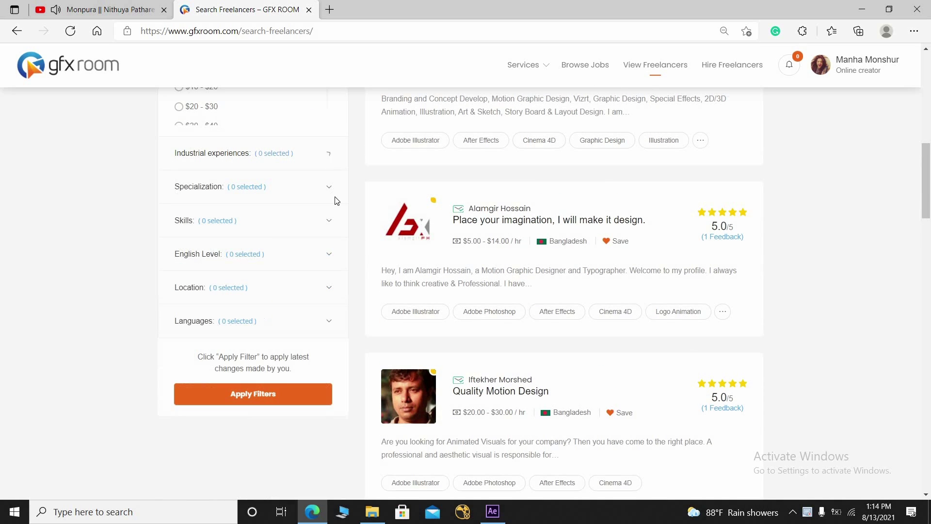
pyautogui.click(329, 220)
pyautogui.click(179, 314)
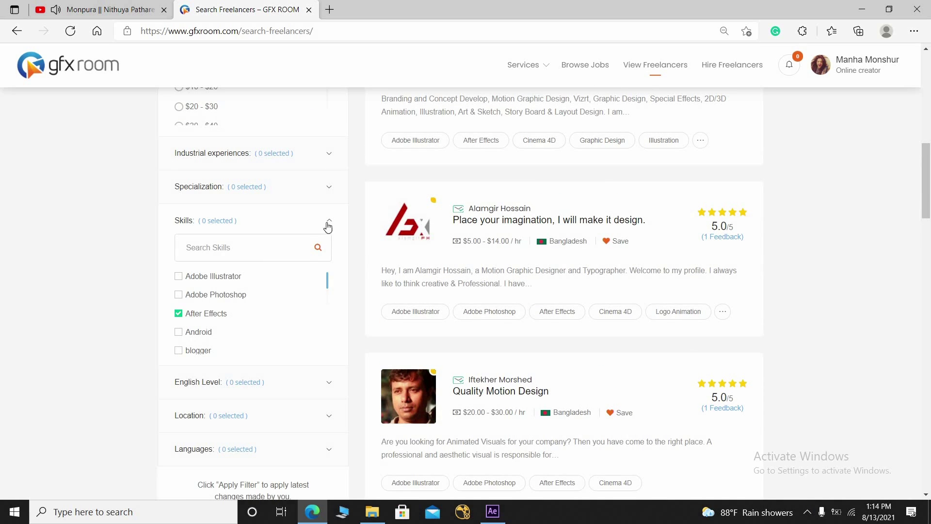
pyautogui.click(328, 221)
pyautogui.click(320, 257)
pyautogui.click(178, 290)
pyautogui.click(331, 258)
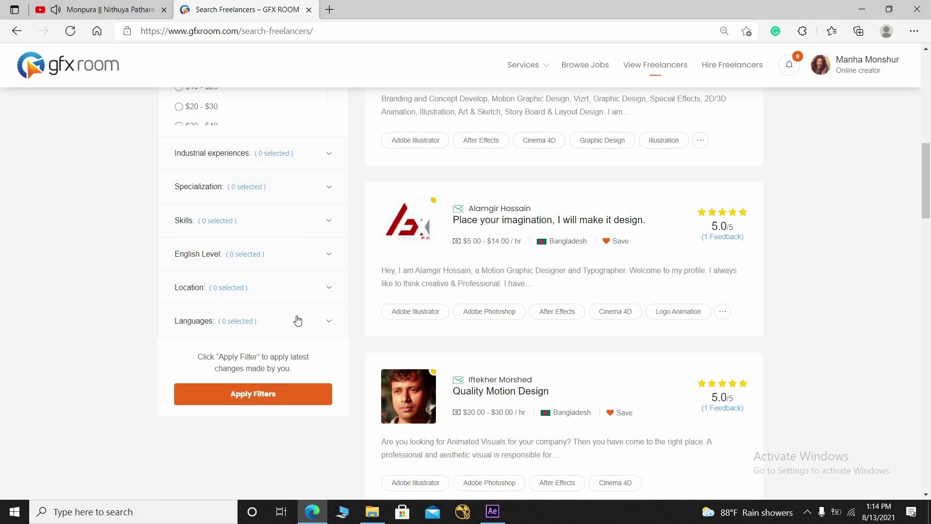
pyautogui.click(256, 394)
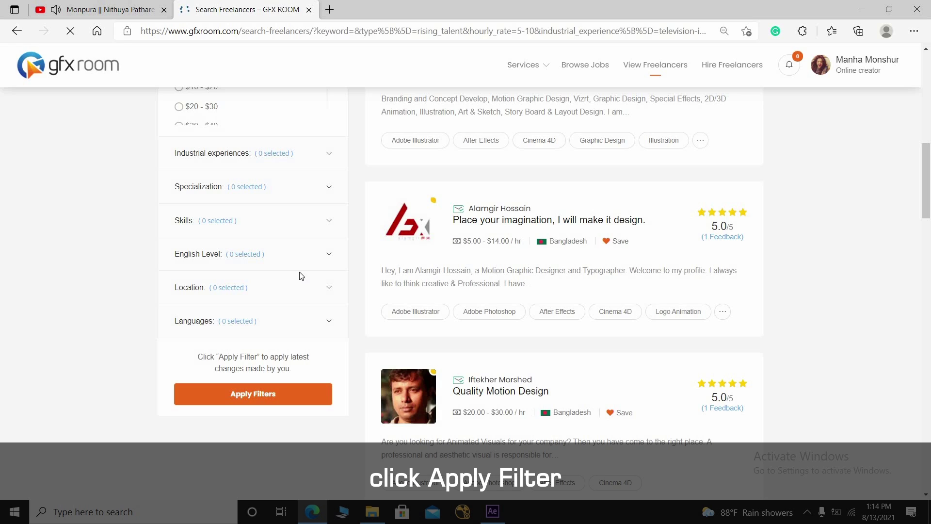
# From the freelancer's profile, send an offer for 'Need a Motion Graphic Designer' with a short message
pyautogui.click(510, 289)
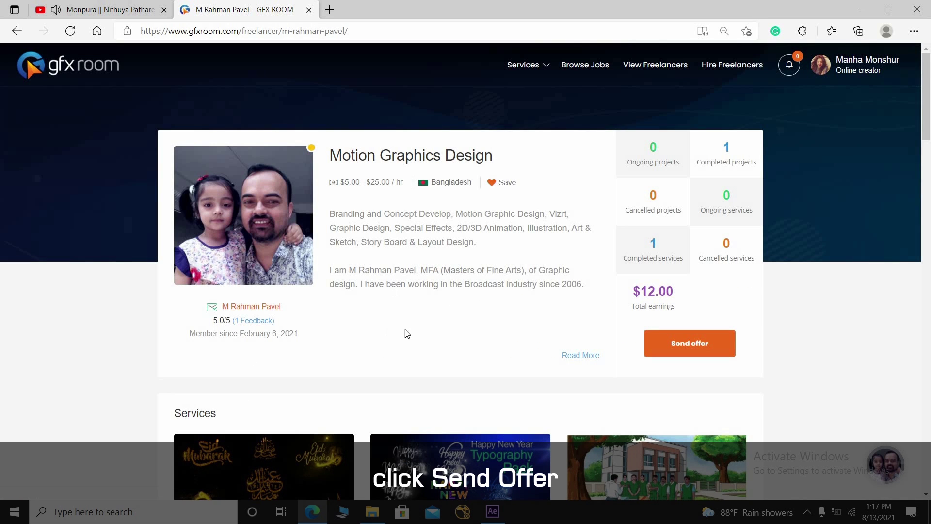
pyautogui.click(675, 343)
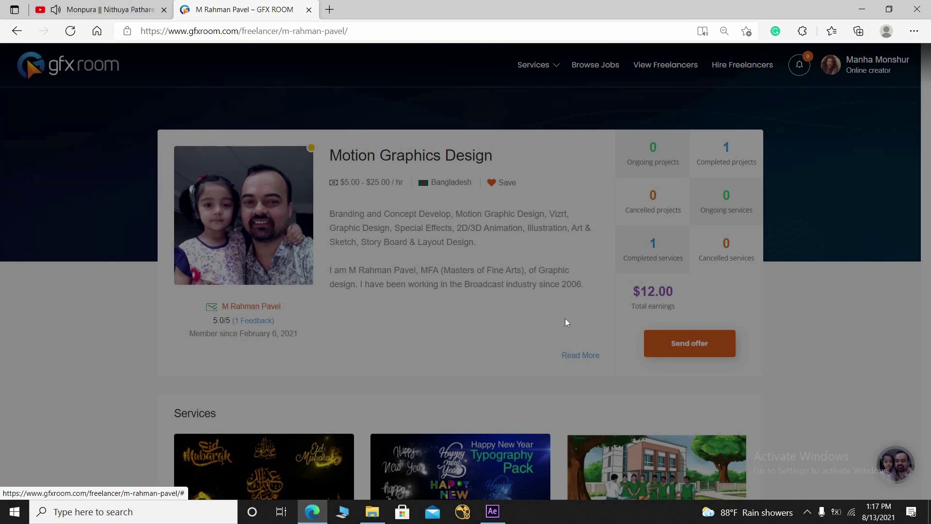
pyautogui.click(371, 215)
pyautogui.click(412, 244)
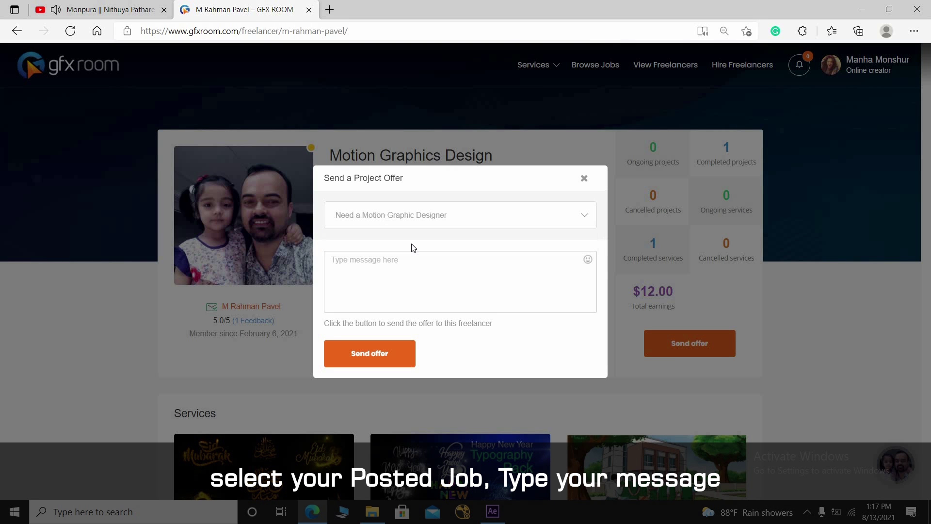
pyautogui.click(385, 271)
pyautogui.write('P')
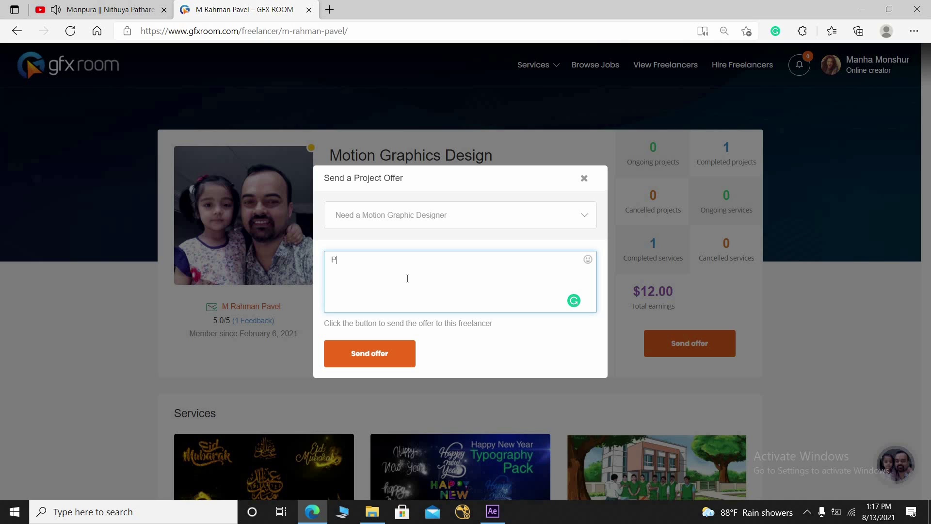
pyautogui.write('lease re')
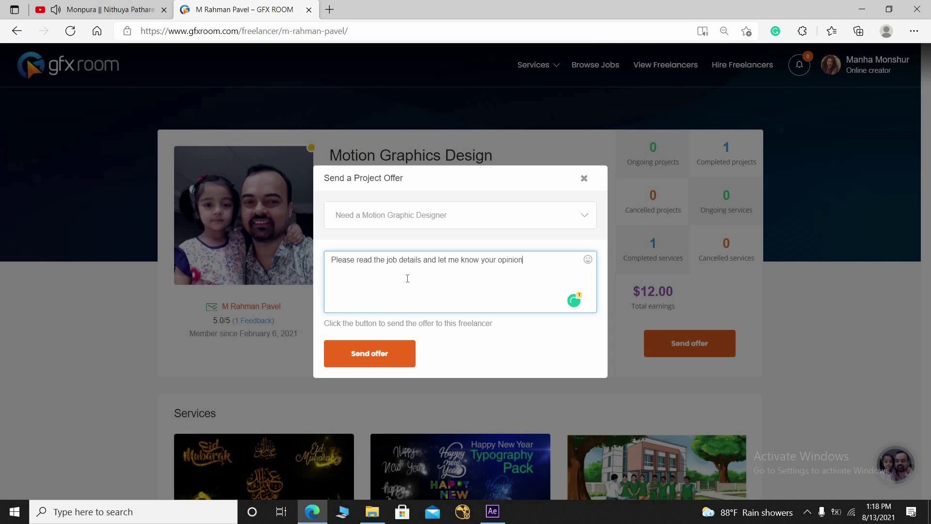
pyautogui.click(370, 353)
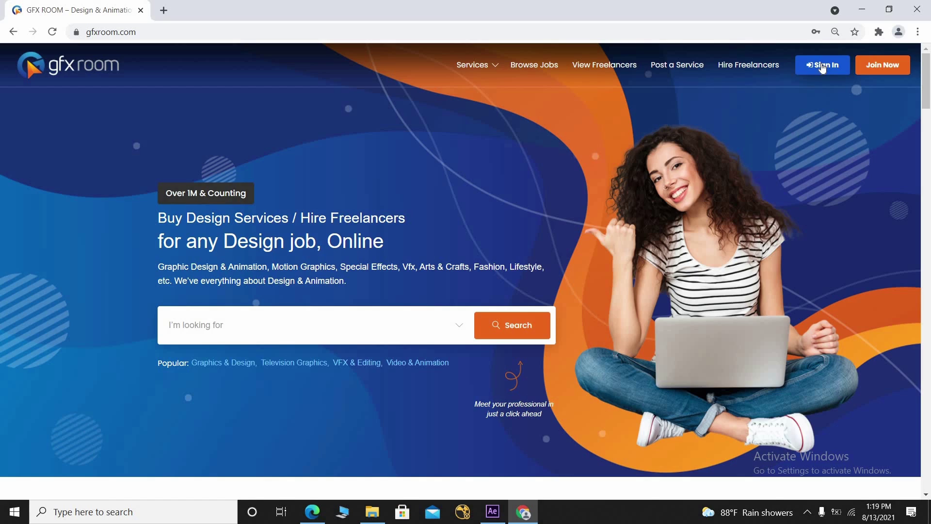
# Sign in to GFX ROOM as the freelancer using the saved login
pyautogui.click(823, 67)
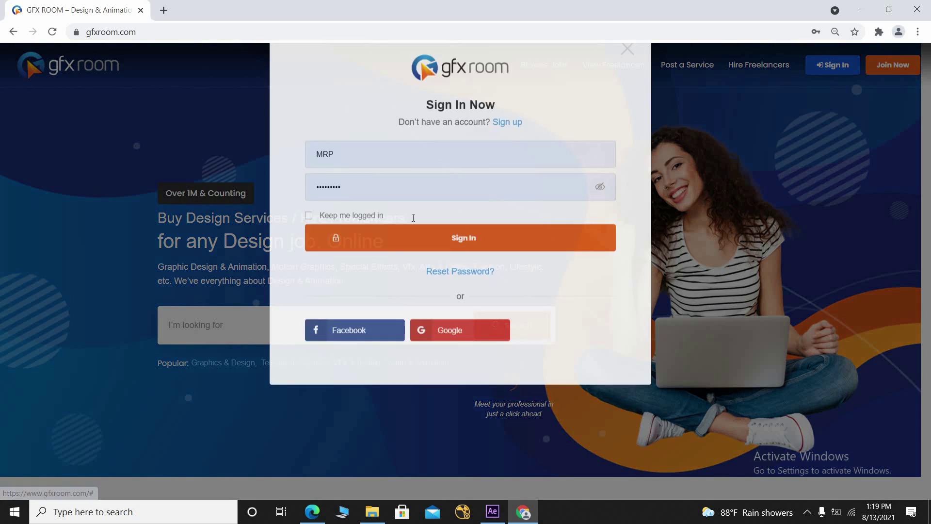
pyautogui.click(345, 188)
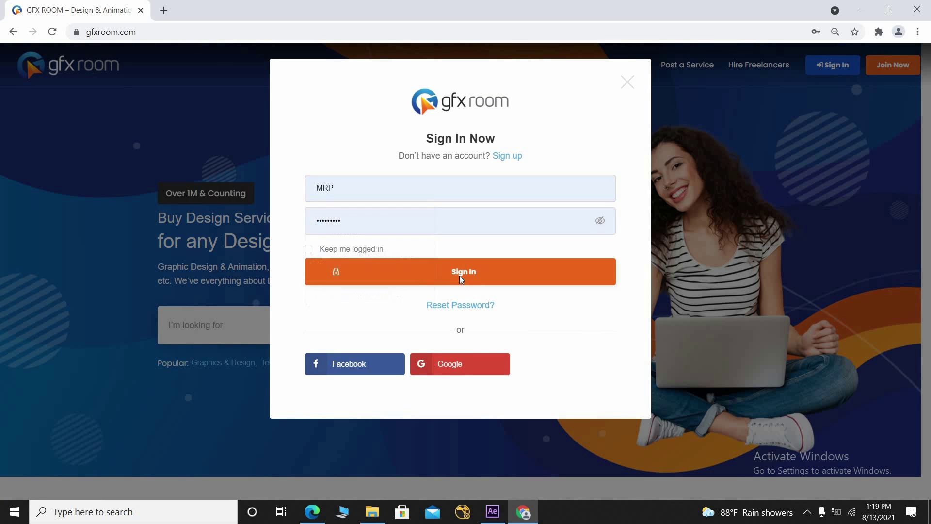
pyautogui.click(464, 274)
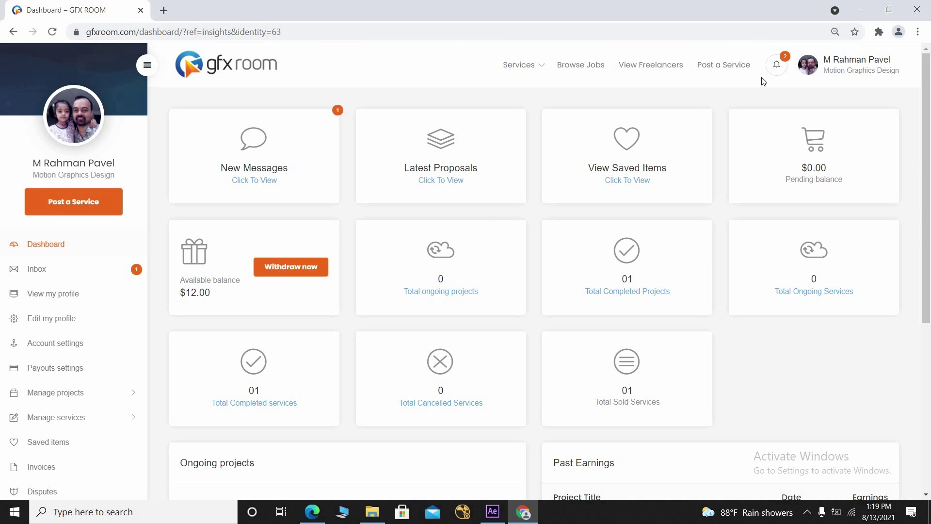
# Read the employer's new-message notification in full, then close its details
pyautogui.click(782, 67)
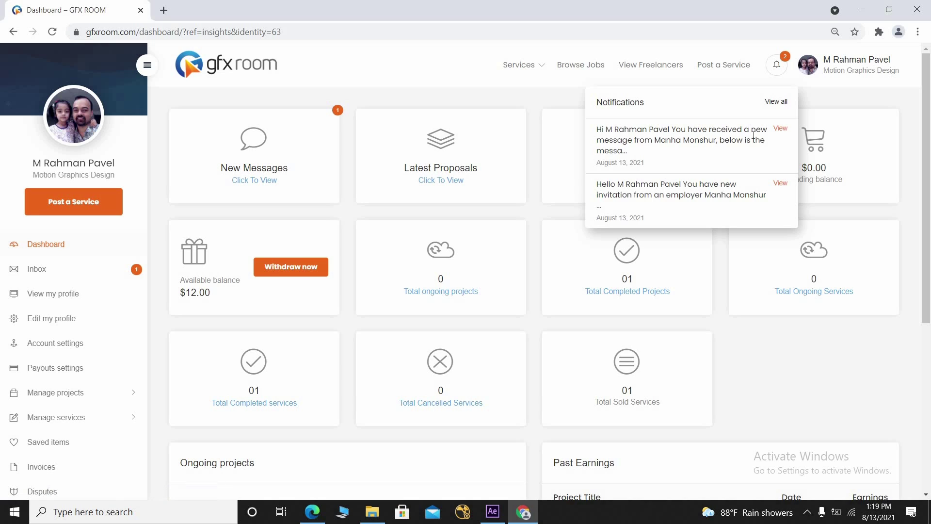
pyautogui.moveTo(597, 140); pyautogui.dragTo(759, 140)
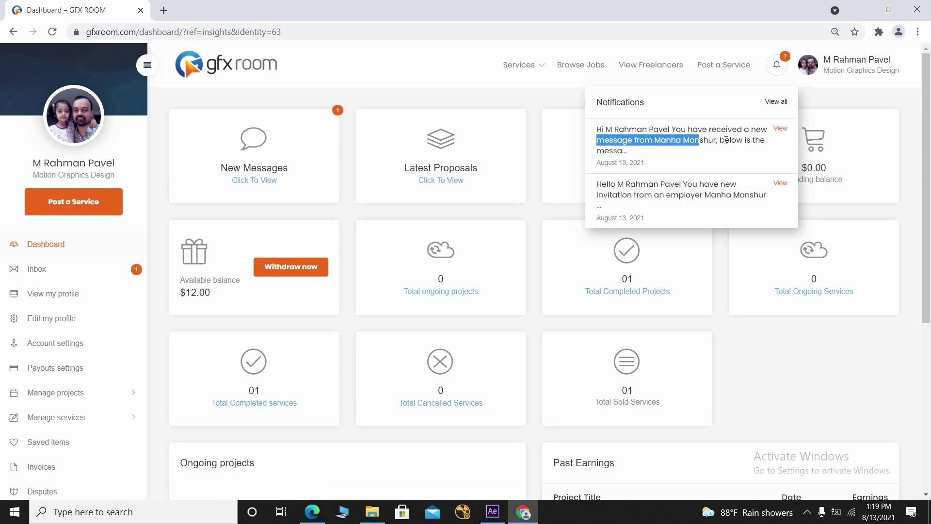
pyautogui.doubleClick(599, 150)
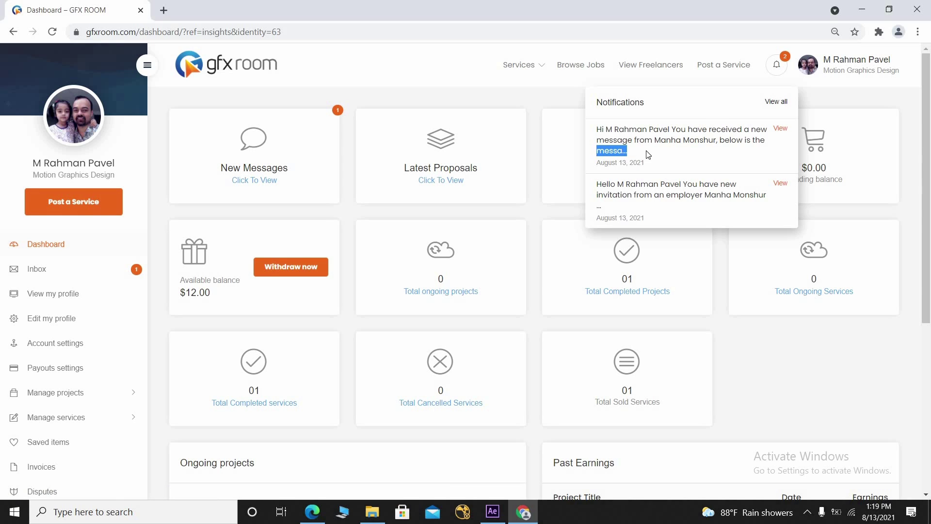
pyautogui.click(779, 129)
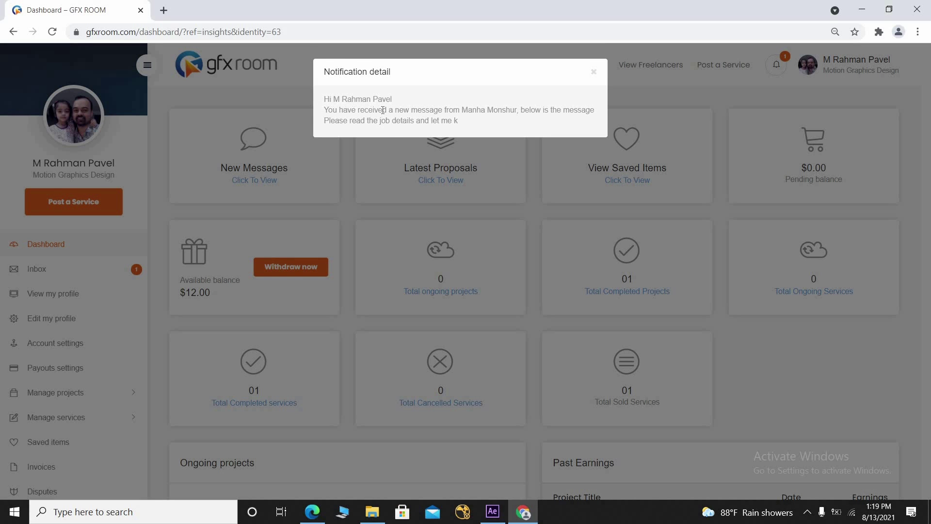
pyautogui.click(593, 74)
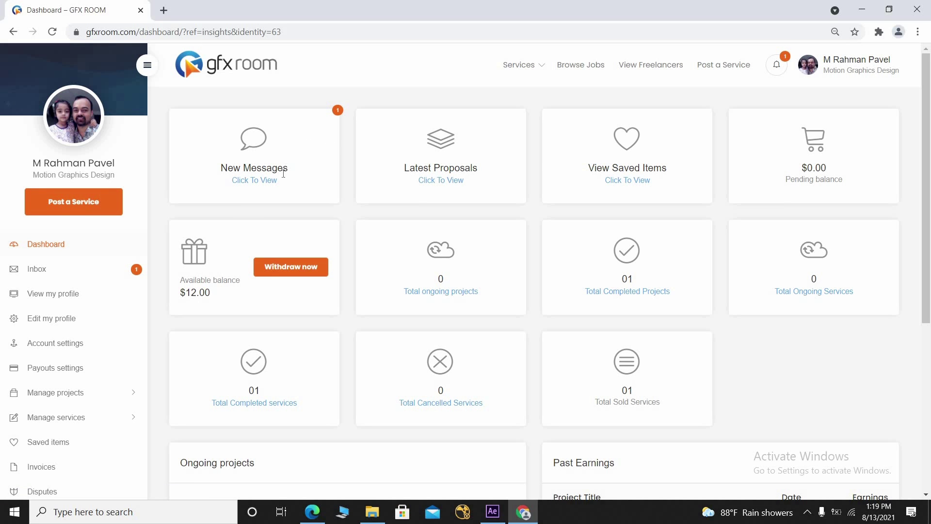
# Open the employer's conversation and follow its 'Need a Motion Graphic Designer' job link in a new tab
pyautogui.click(271, 182)
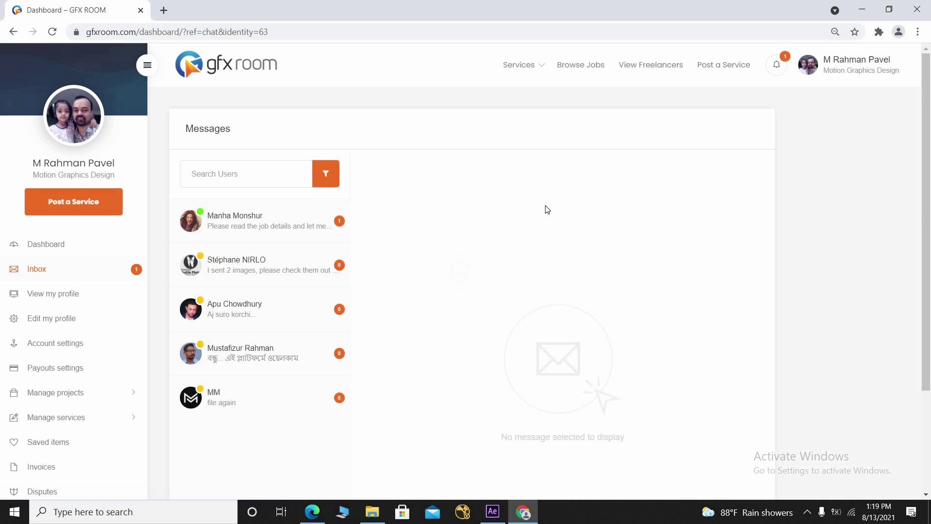
pyautogui.click(237, 223)
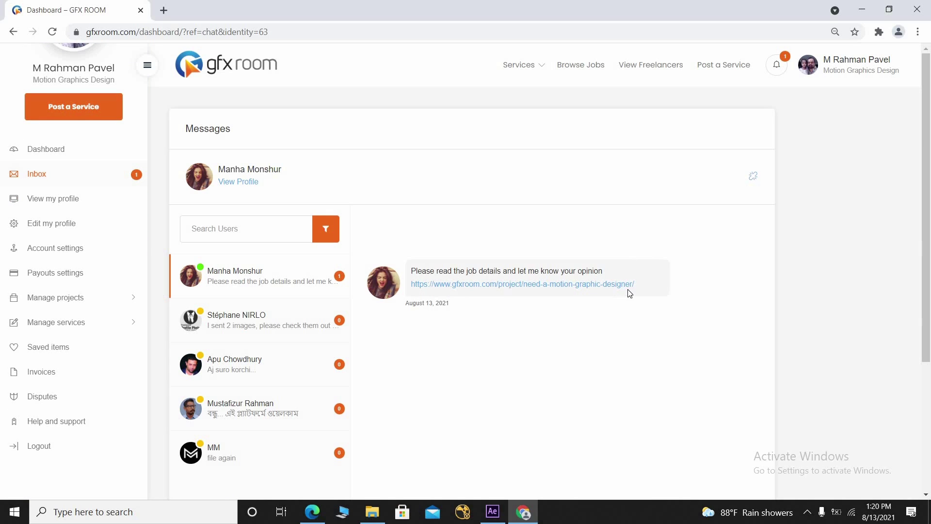
pyautogui.click(451, 286)
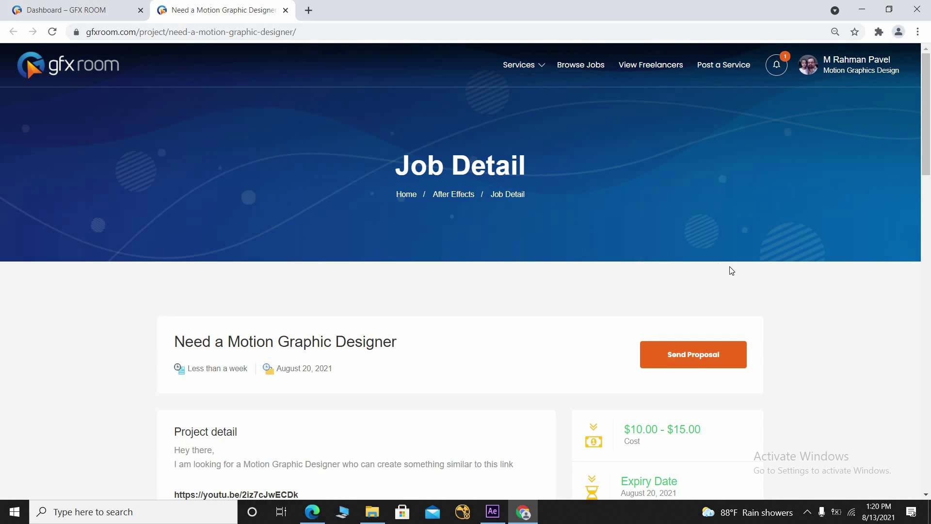
# Review the job's $10–$15 budget, skills and requirements, then begin a proposal
pyautogui.scroll(-3, 738, 274)
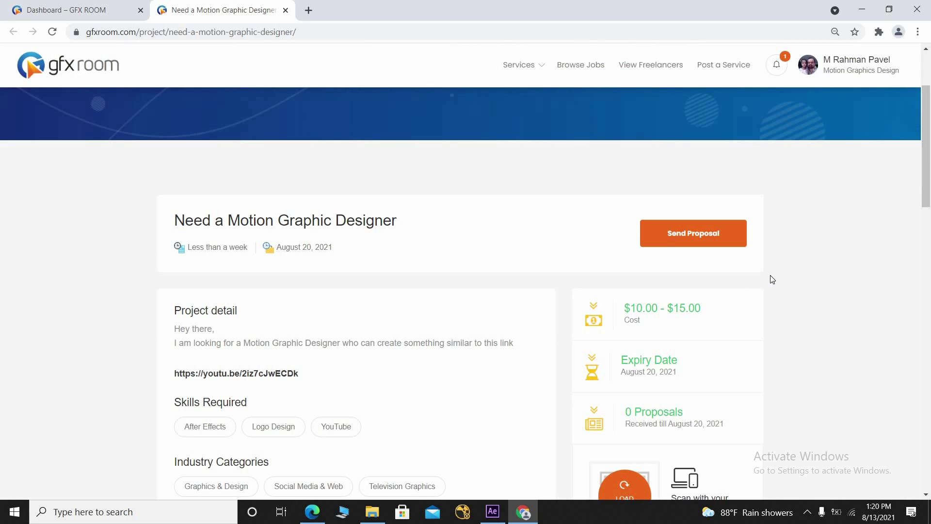
pyautogui.scroll(-2, 732, 265)
pyautogui.scroll(-2, 578, 283)
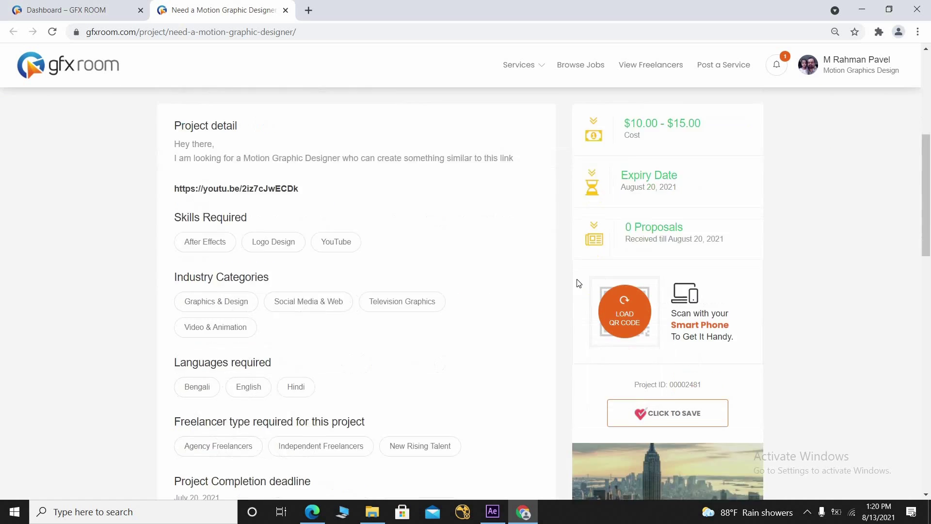
pyautogui.scroll(-4, 533, 306)
pyautogui.scroll(3, 511, 313)
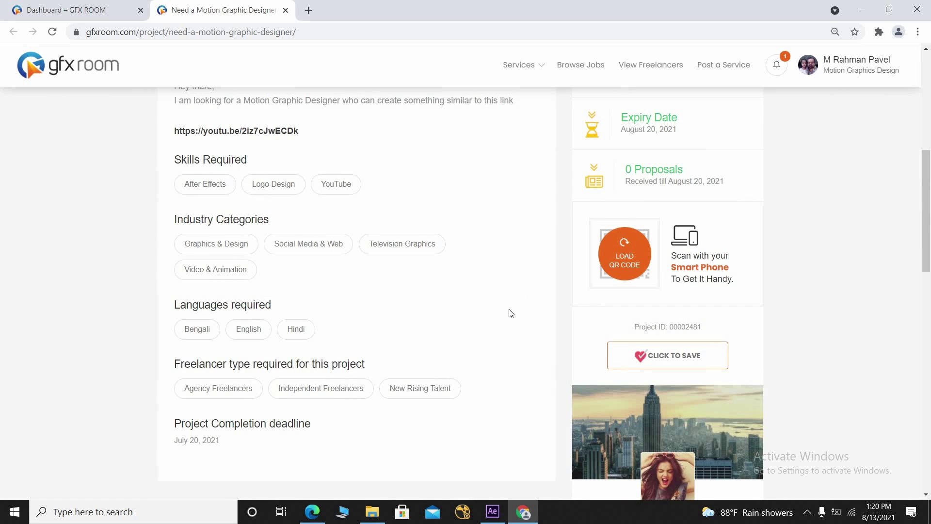
pyautogui.scroll(-3, 511, 313)
pyautogui.scroll(3, 514, 312)
pyautogui.scroll(2, 511, 313)
pyautogui.scroll(1, 511, 312)
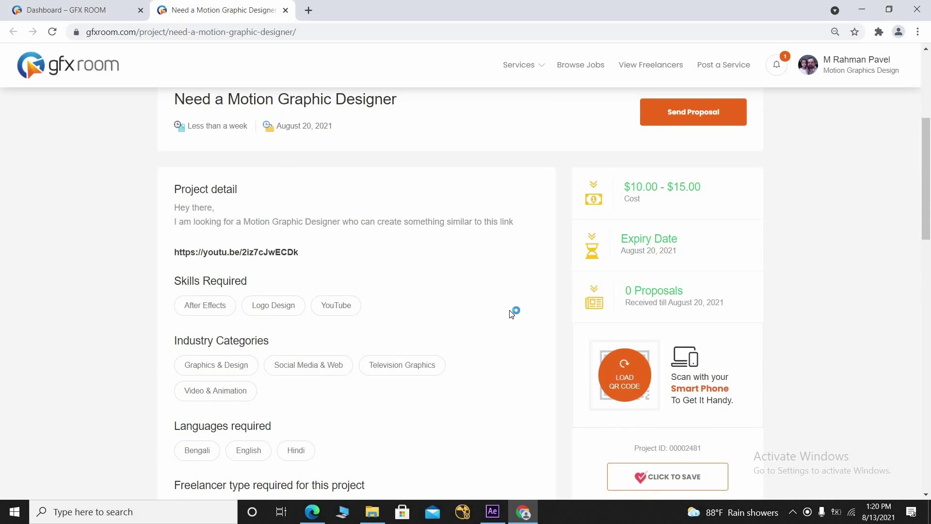
pyautogui.scroll(2, 513, 309)
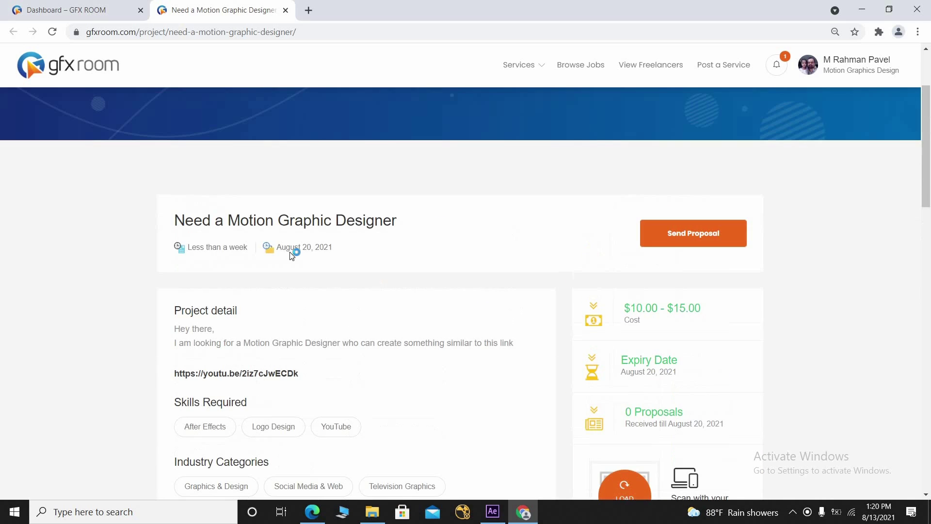
pyautogui.click(696, 239)
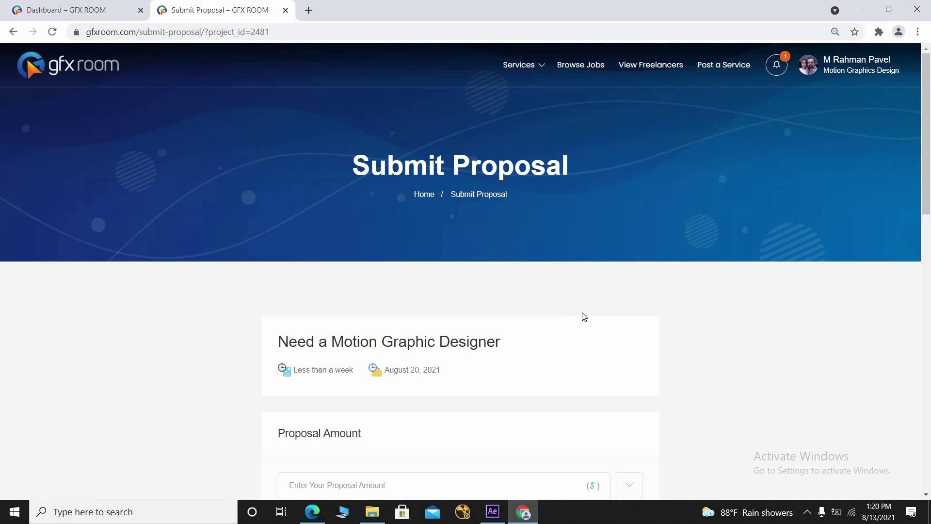
# Enter a proposal amount of $12
pyautogui.scroll(-3, 290, 228)
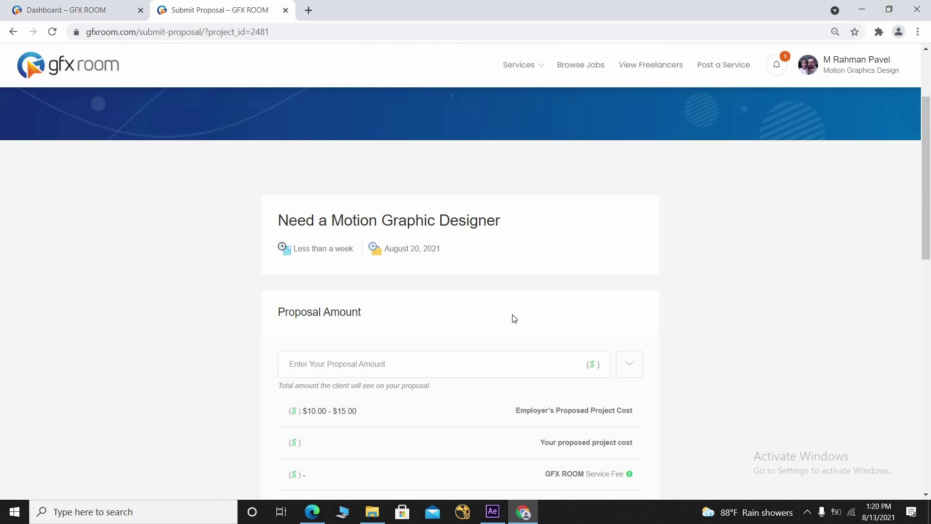
pyautogui.scroll(-3, 536, 316)
pyautogui.scroll(-2, 679, 301)
pyautogui.scroll(3, 817, 289)
pyautogui.click(332, 246)
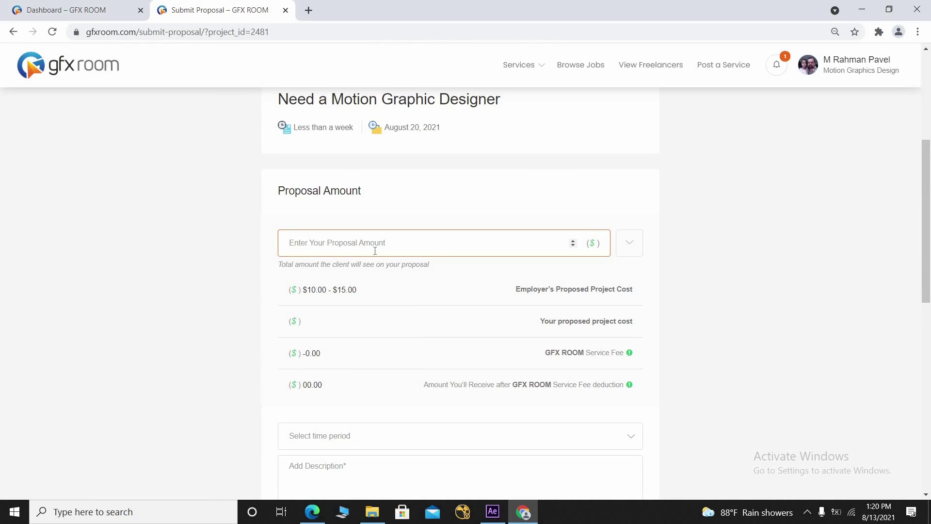
pyautogui.tripleClick(326, 289)
pyautogui.click(291, 242)
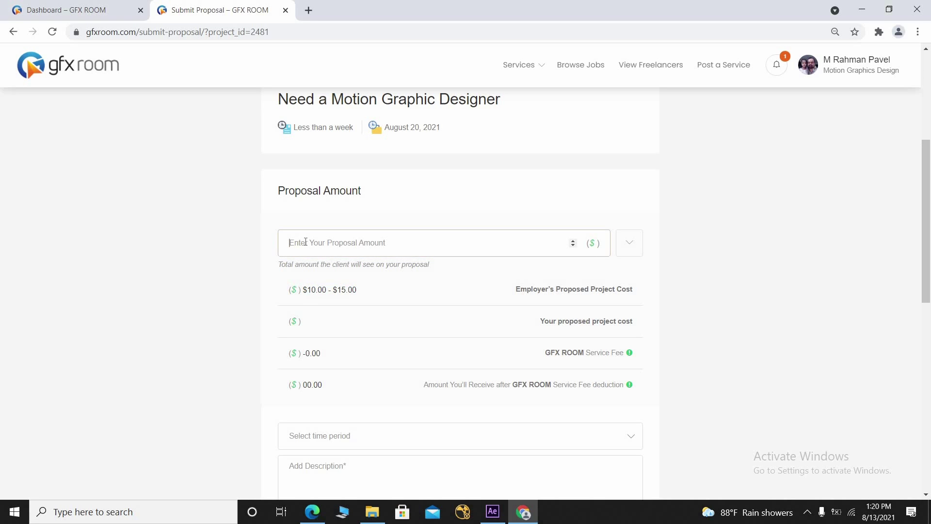
pyautogui.write('12')
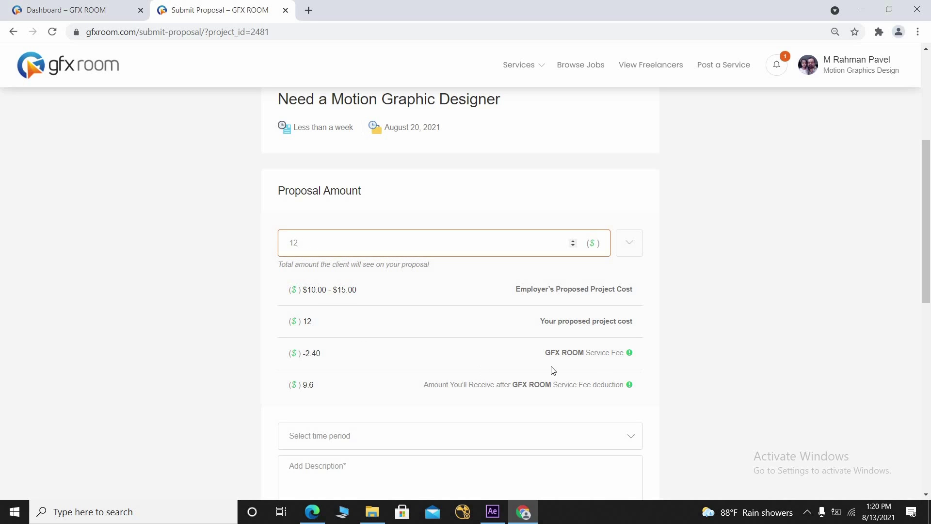
pyautogui.click(666, 299)
# Set delivery time to 'Less than a week' and start the description with 'I am Interested'
pyautogui.scroll(-3, 665, 299)
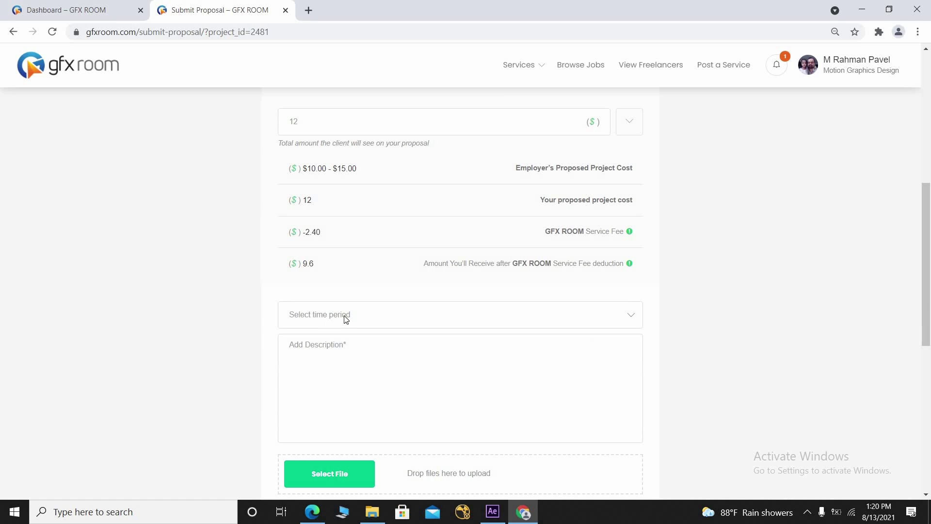
pyautogui.click(351, 316)
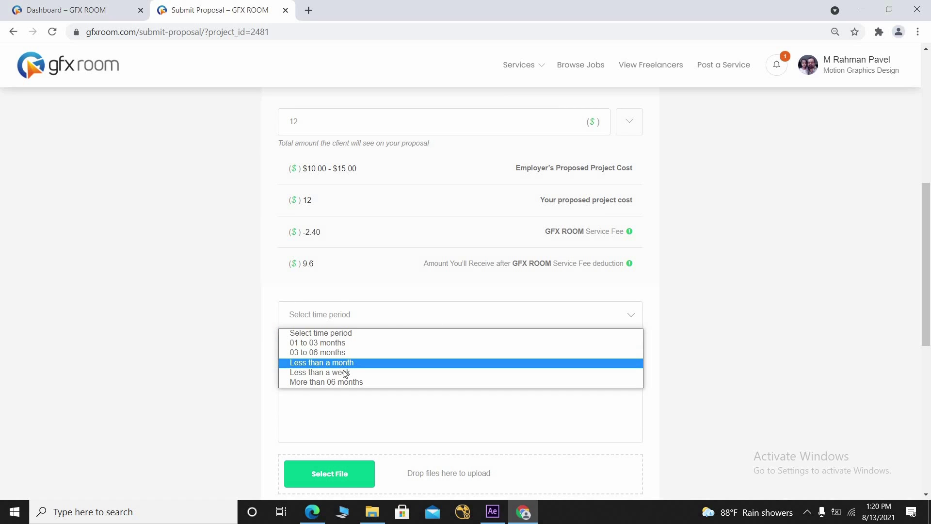
pyautogui.click(405, 372)
pyautogui.click(310, 345)
pyautogui.scroll(-3, 543, 297)
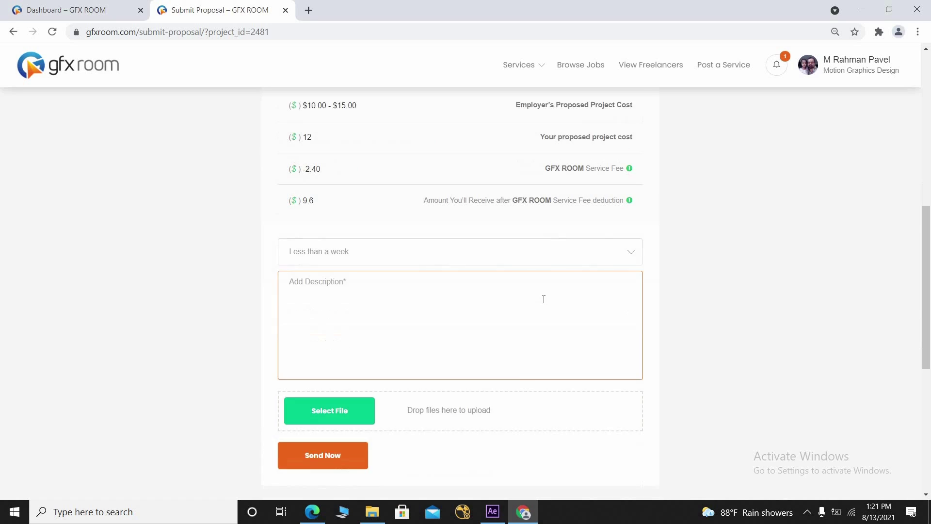
pyautogui.write('I am Interested')
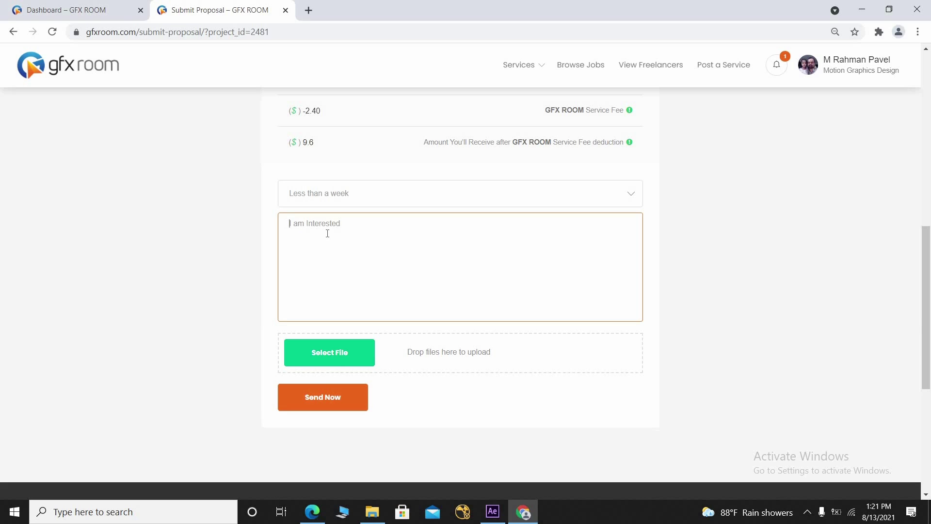
# Correct the description to 'Thanks for sending me job offer and I am Interested', then send it
pyautogui.write('Thanks for')
pyautogui.press('BackSpace')
pyautogui.press('BackSpace')
pyautogui.press('BackSpace')
pyautogui.press('BackSpace')
pyautogui.press('BackSpace')
pyautogui.write('to')
pyautogui.press('BackSpace')
pyautogui.press('BackSpace')
pyautogui.press('BackSpace')
pyautogui.write('for sending me')
pyautogui.write('o')
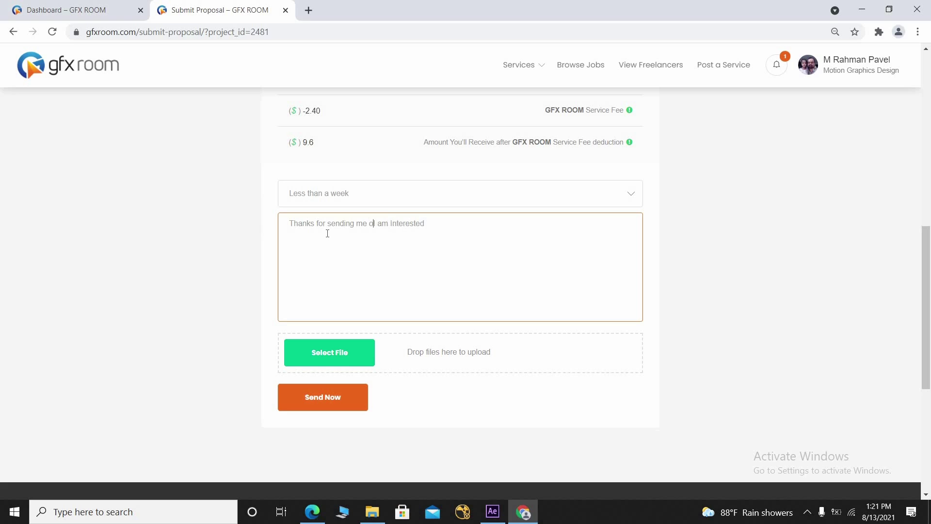
pyautogui.press('BackSpace')
pyautogui.write('jon')
pyautogui.press('BackSpace')
pyautogui.write('b offer')
pyautogui.write(' and I')
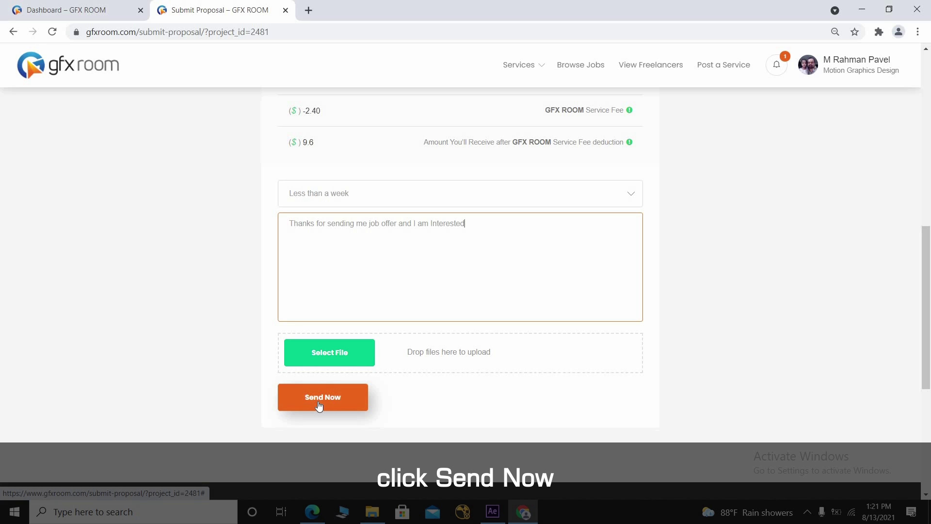
pyautogui.click(320, 404)
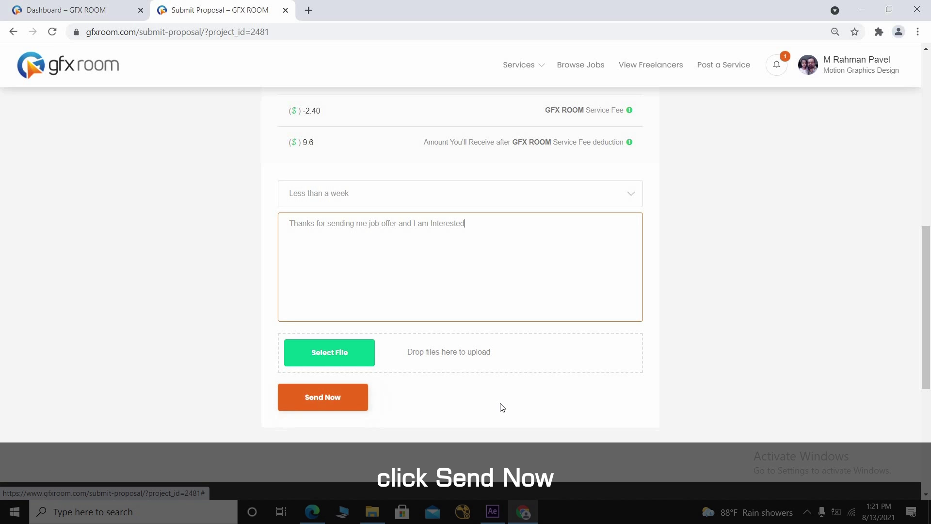